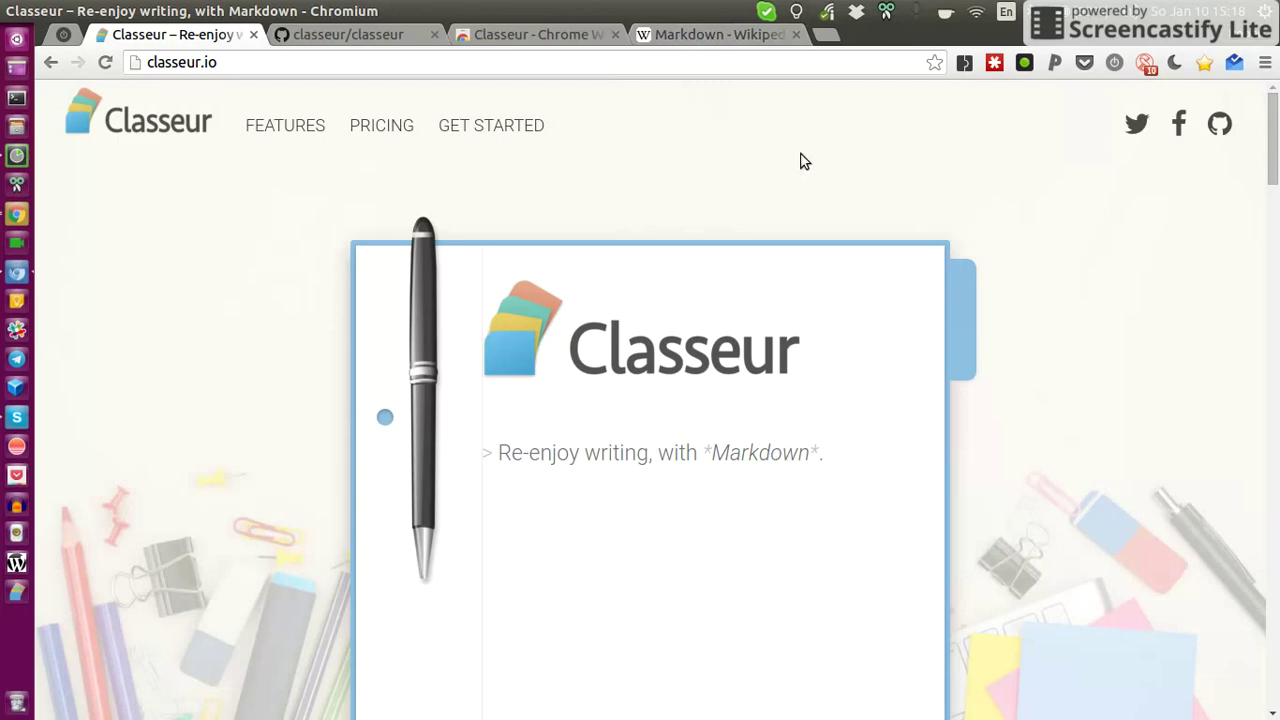
- Look at the Wikipedia article on Markdown, the Classeur home page, its GitHub repository and its Chrome Web Store listing
{"action": "left_click", "coordinate": [688, 36]}
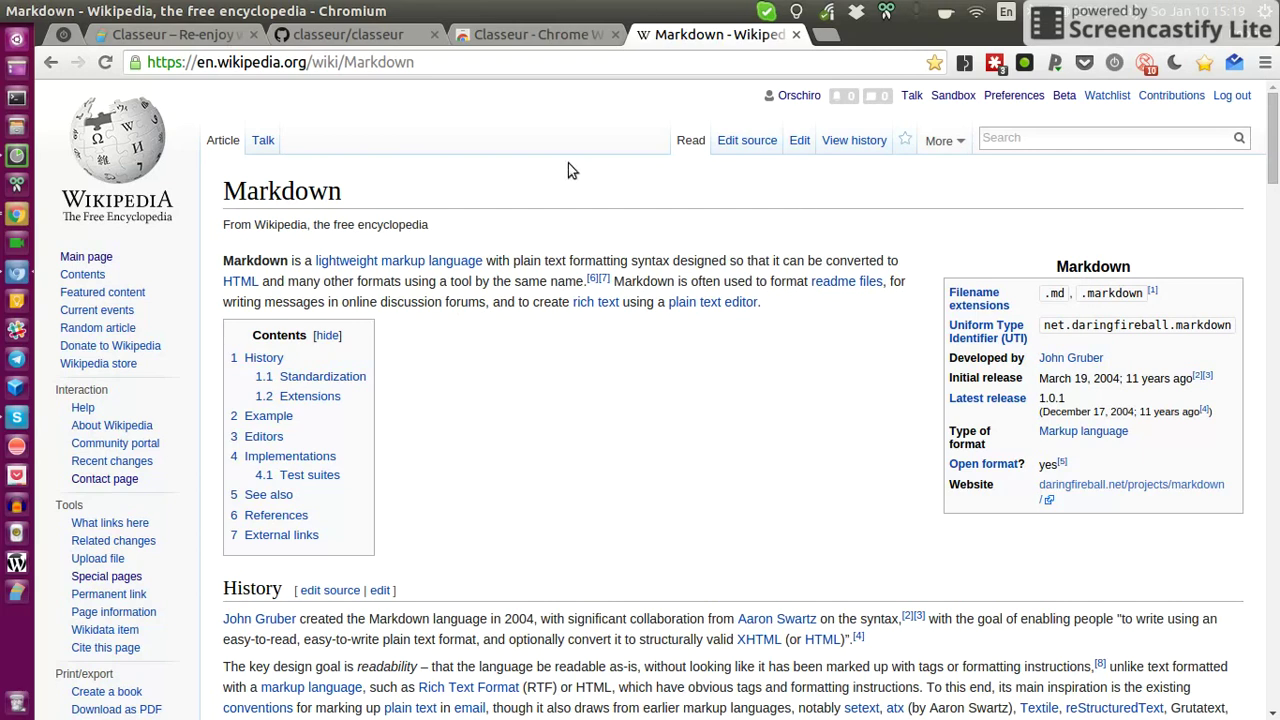
{"action": "left_click", "coordinate": [181, 40]}
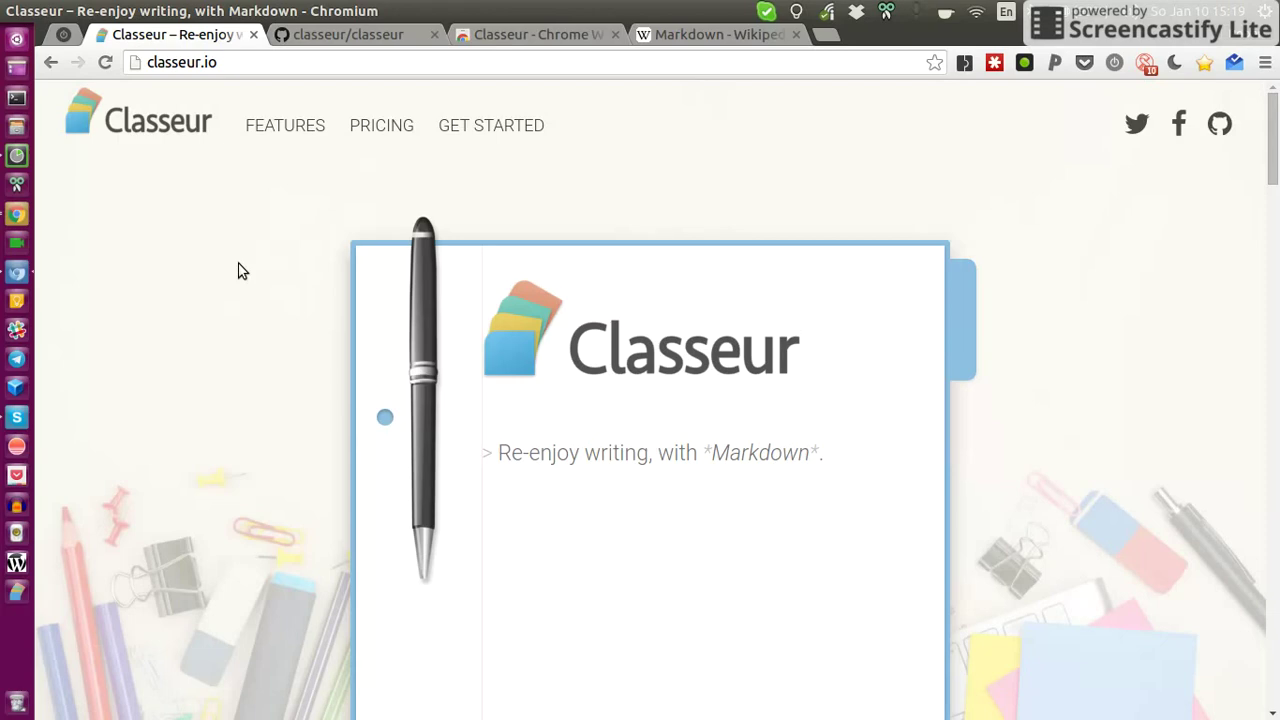
{"action": "left_click", "coordinate": [380, 40]}
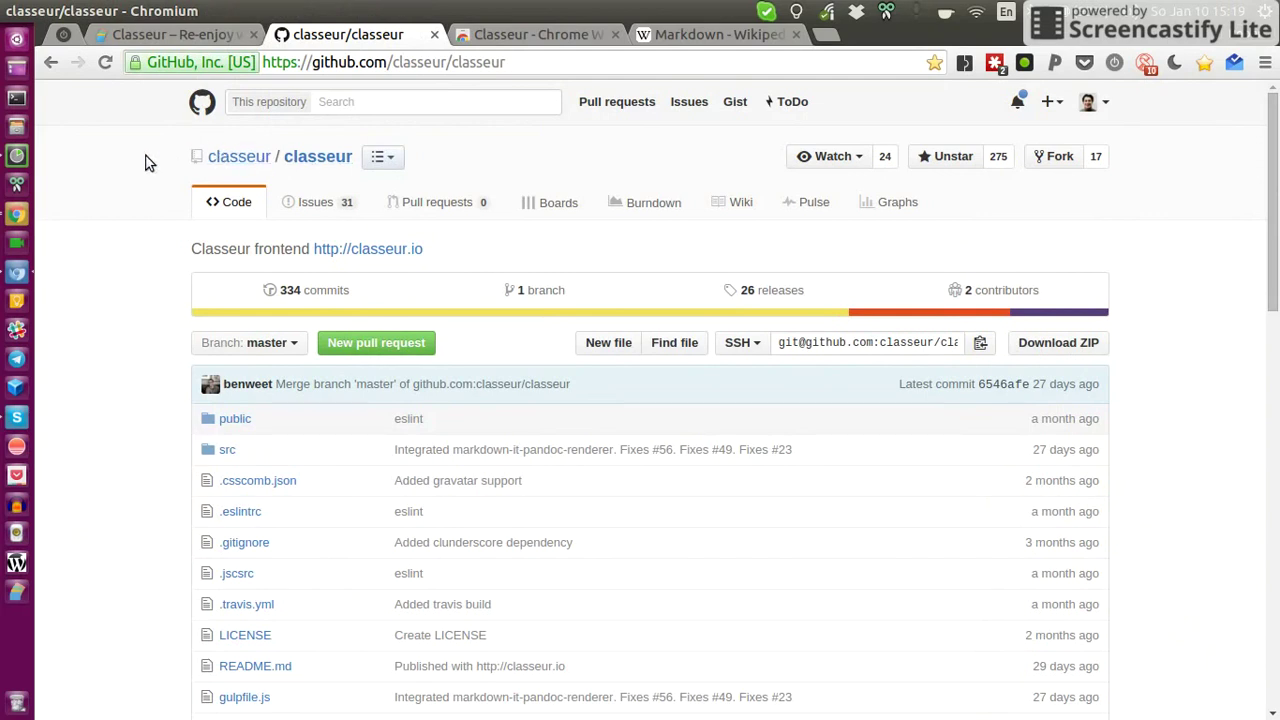
{"action": "left_click", "coordinate": [520, 36]}
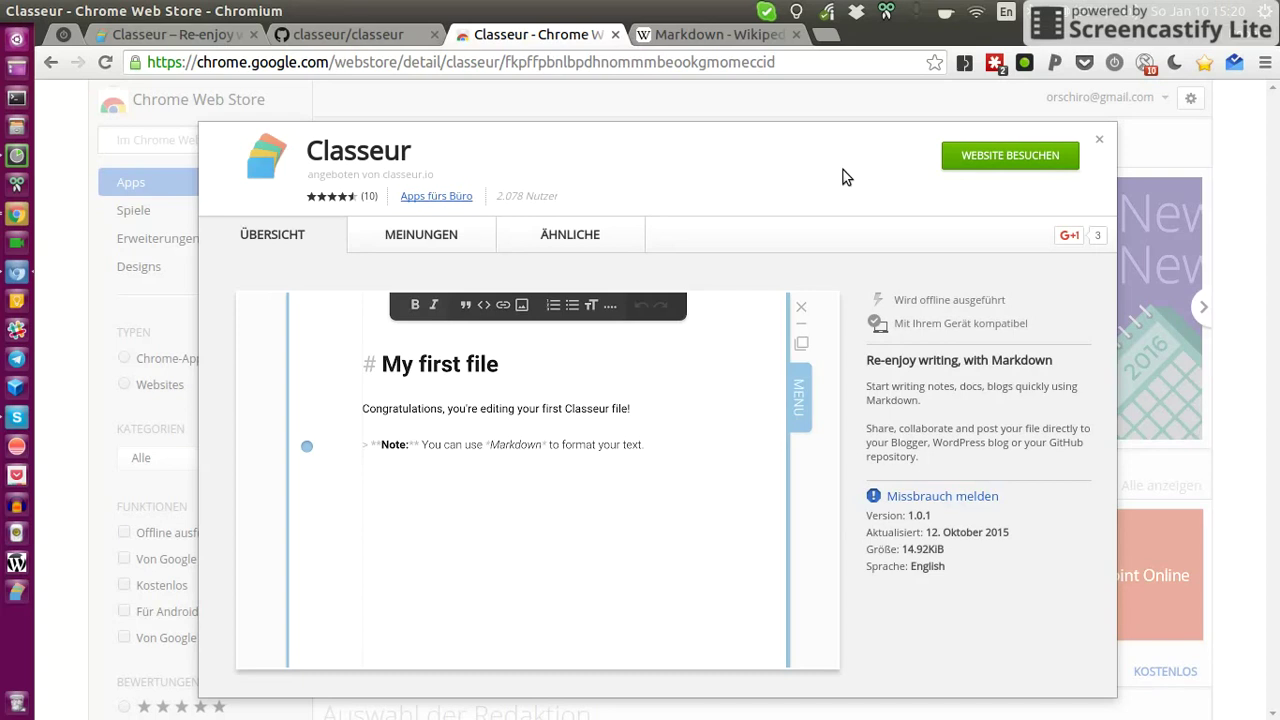
- Switch to the Classeur app and open the Project description file from the Test binder's project subfolder
{"action": "left_click", "coordinate": [17, 596]}
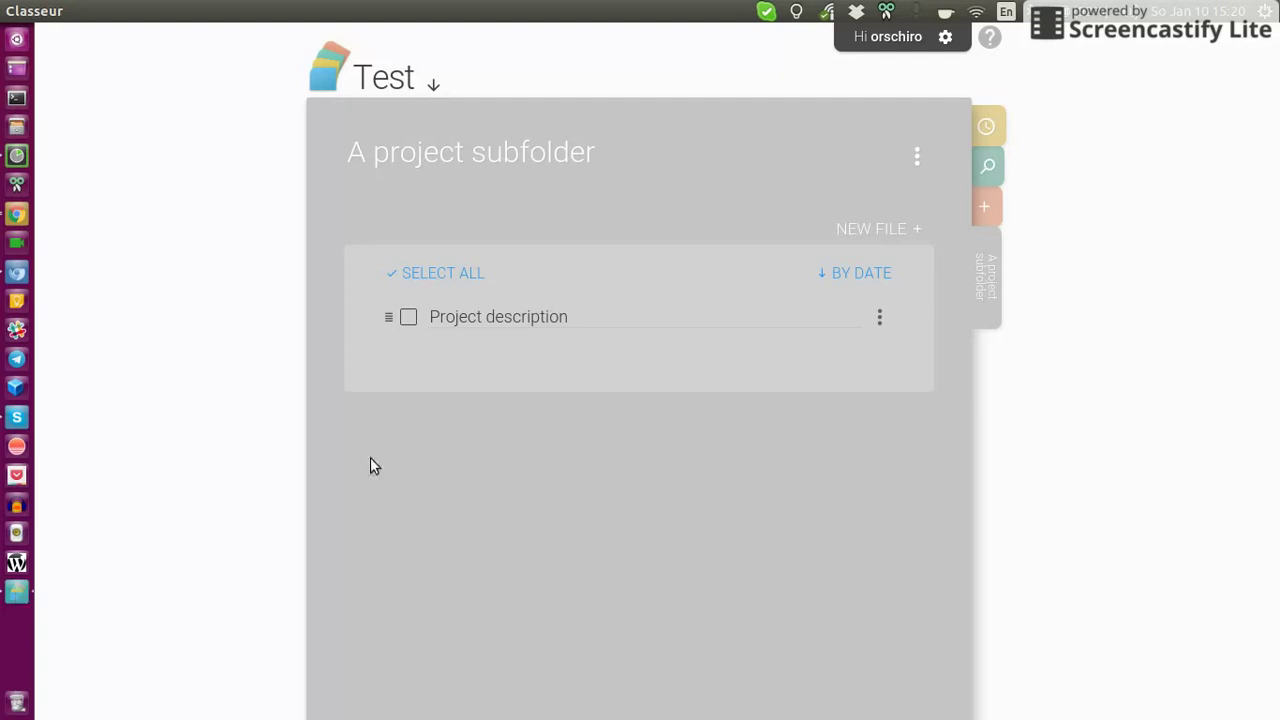
{"action": "left_click", "coordinate": [438, 88]}
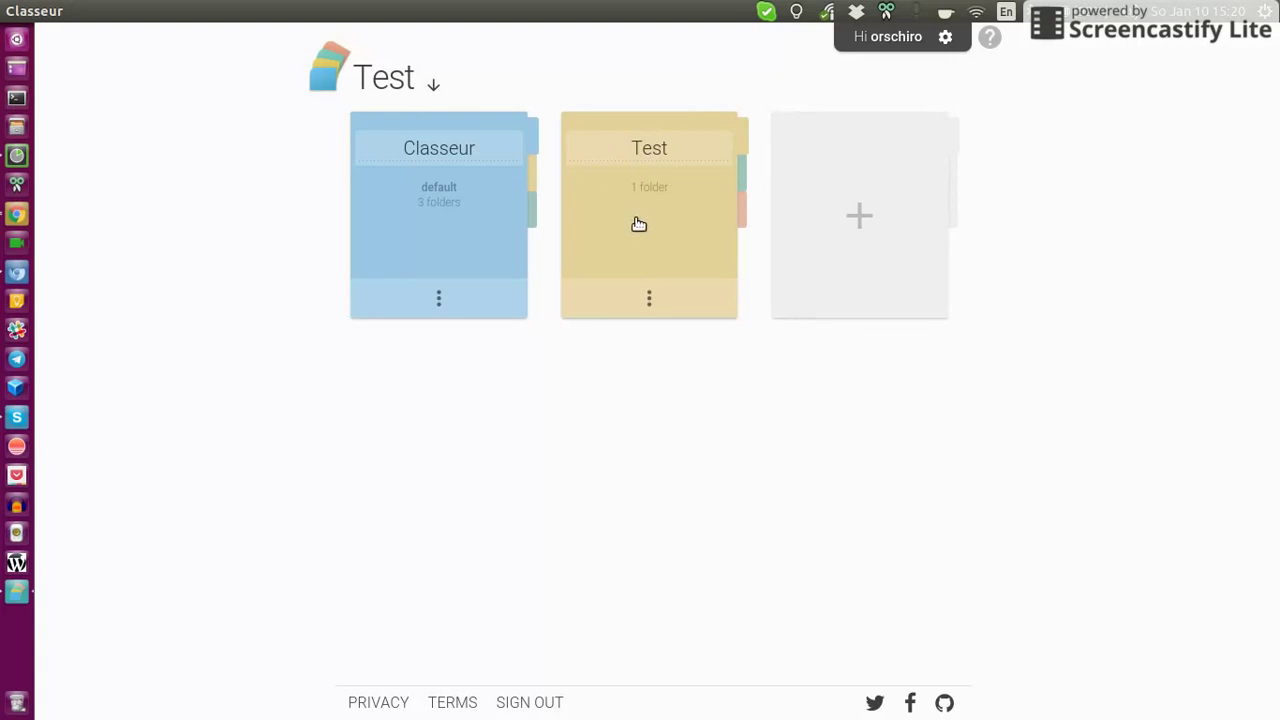
{"action": "left_click", "coordinate": [679, 242]}
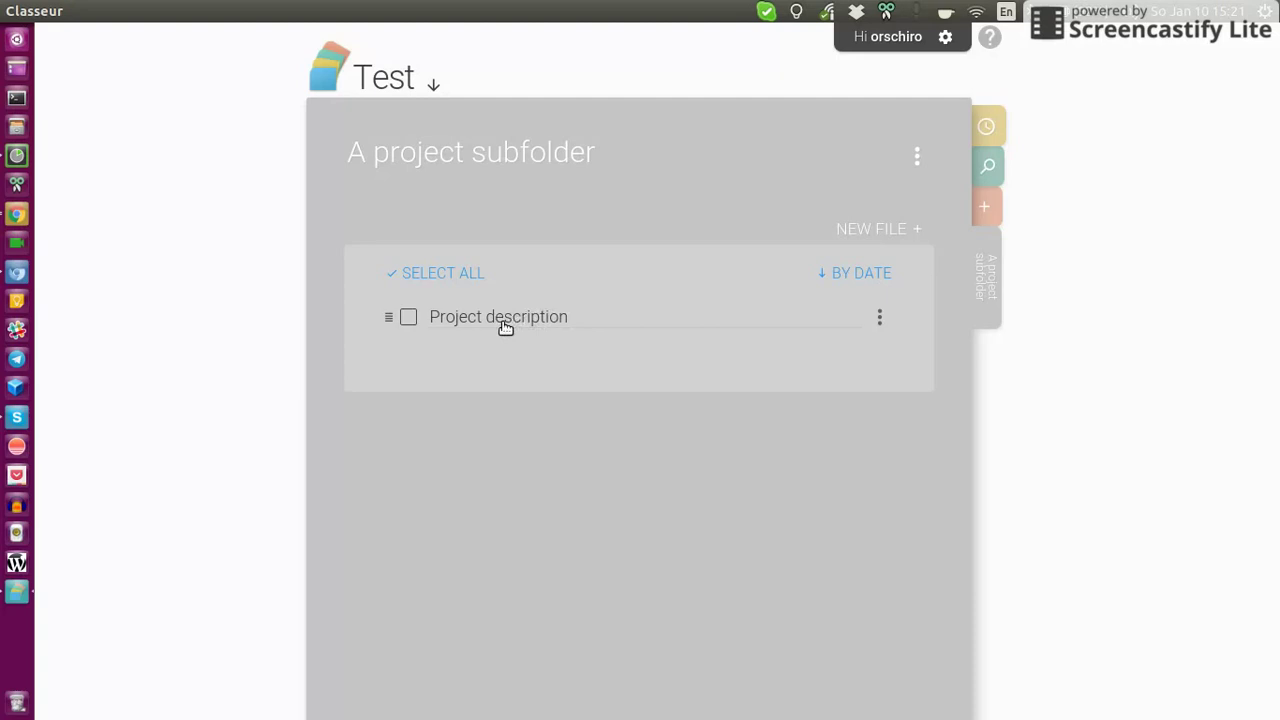
{"action": "left_click", "coordinate": [513, 328]}
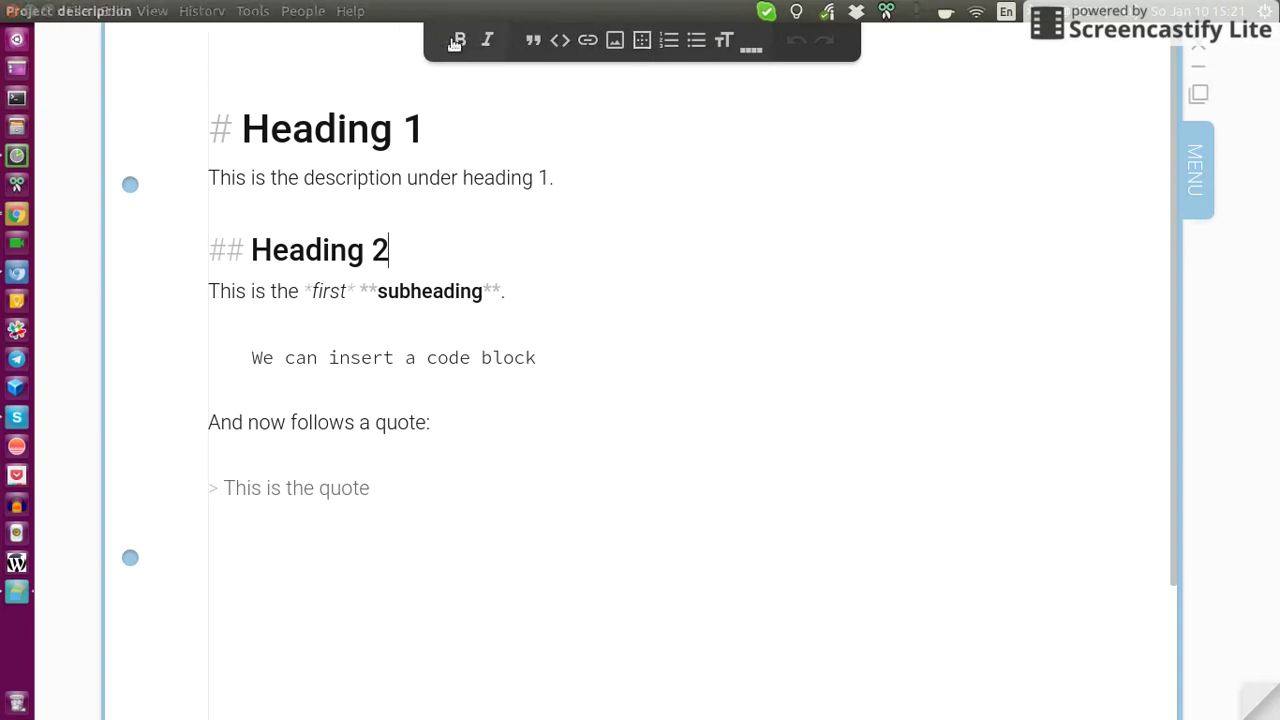
- Examine the Markdown of Heading 1 and the description line under it by moving the text cursor through both lines
{"action": "left_click", "coordinate": [241, 148]}
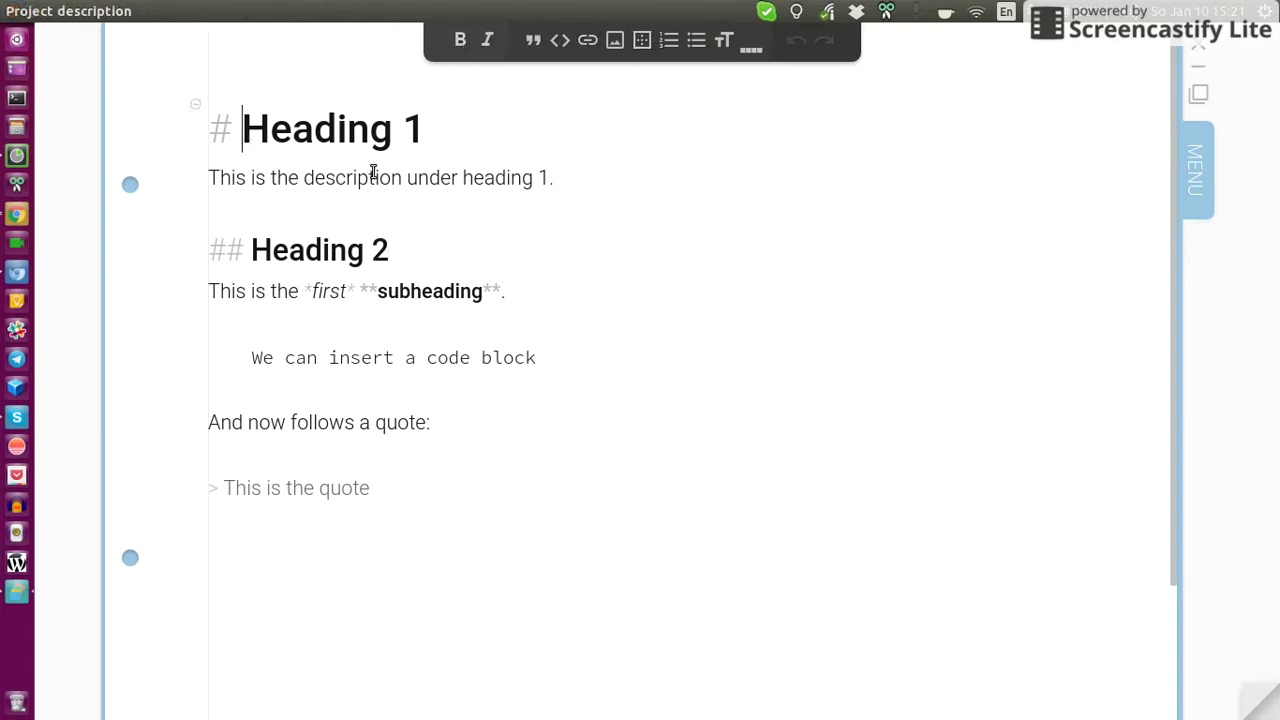
{"action": "left_click", "coordinate": [523, 183]}
{"action": "key", "text": "Up"}
{"action": "key", "text": "Left"}
{"action": "key", "text": "Left"}
{"action": "key", "text": "Left"}
{"action": "key", "text": "Left"}
{"action": "key", "text": "Left"}
{"action": "key", "text": "Left"}
{"action": "key", "text": "Left"}
{"action": "key", "text": "Left"}
{"action": "key", "text": "Left"}
{"action": "key", "text": "Left"}
{"action": "key", "text": "Left"}
{"action": "key", "text": "Down"}
{"action": "key", "text": "Up"}
{"action": "key", "text": "Right"}
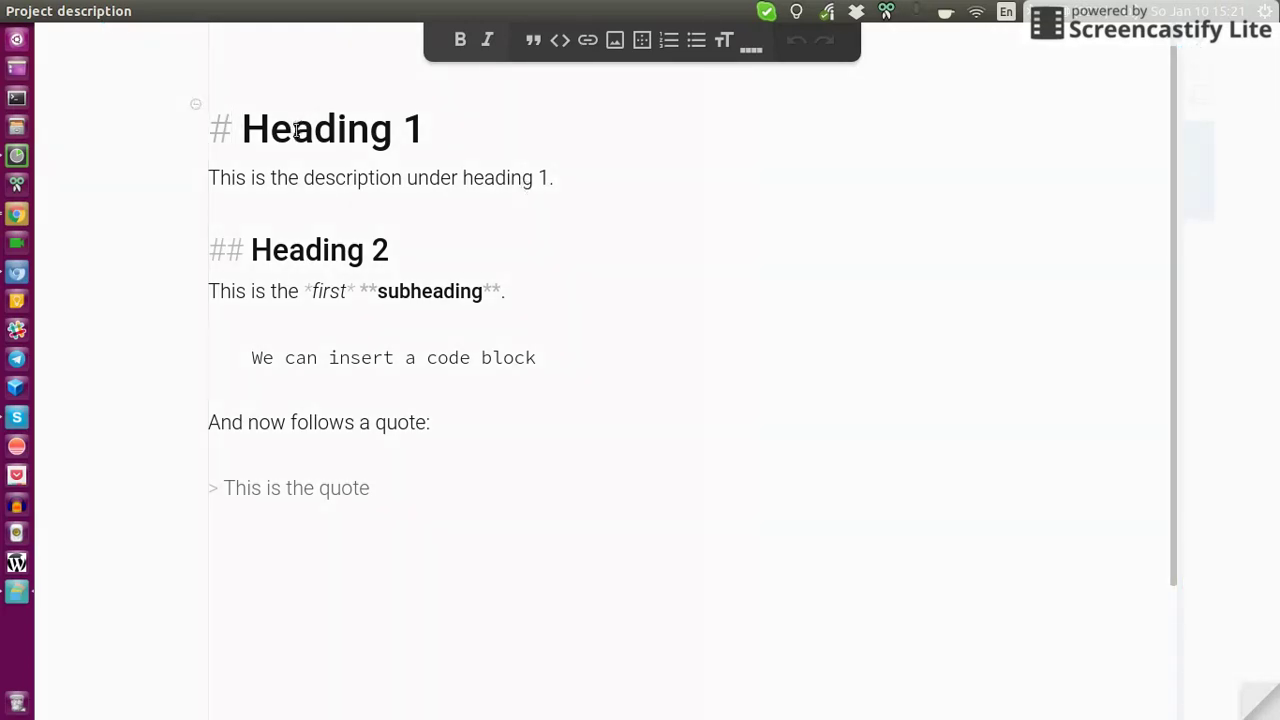
- Highlight the # mark before Heading 1 and look over the document's Markdown down to the code block
{"action": "left_click", "coordinate": [218, 133]}
{"action": "key", "text": "shift+Right"}
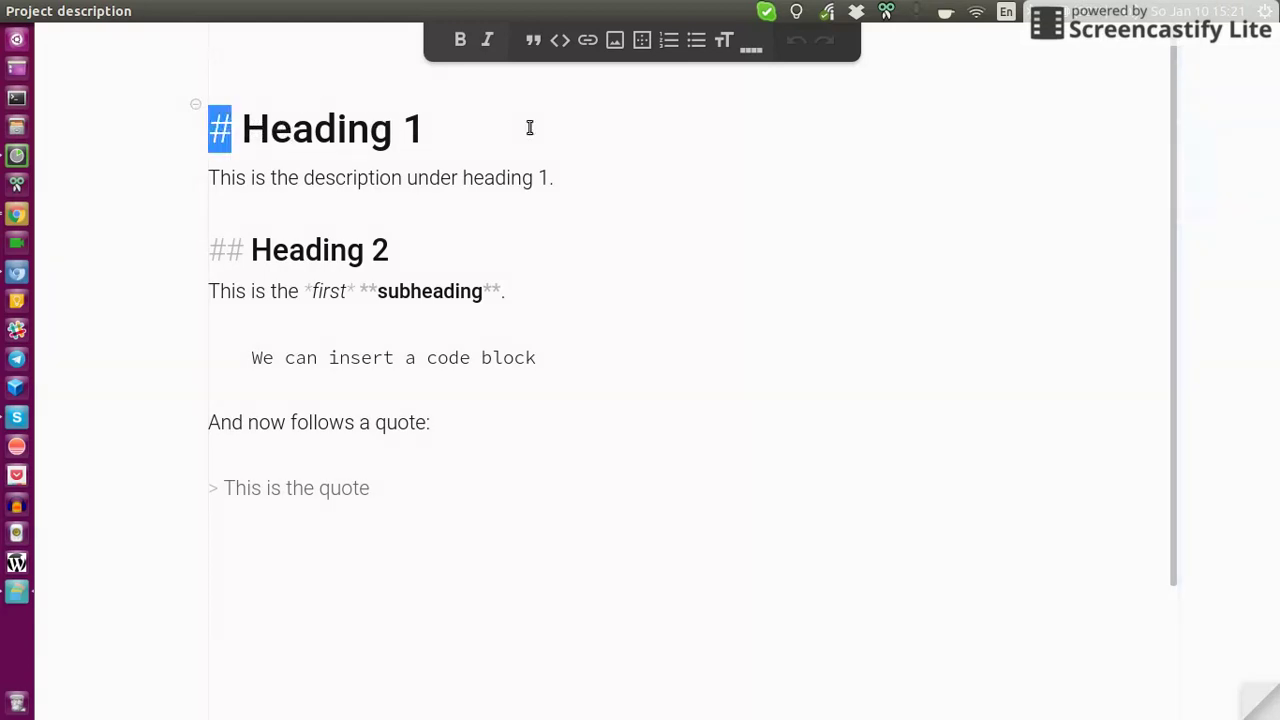
{"action": "key", "text": "Right"}
{"action": "key", "text": "Left"}
{"action": "key", "text": "shift+Right"}
{"action": "left_click", "coordinate": [242, 128]}
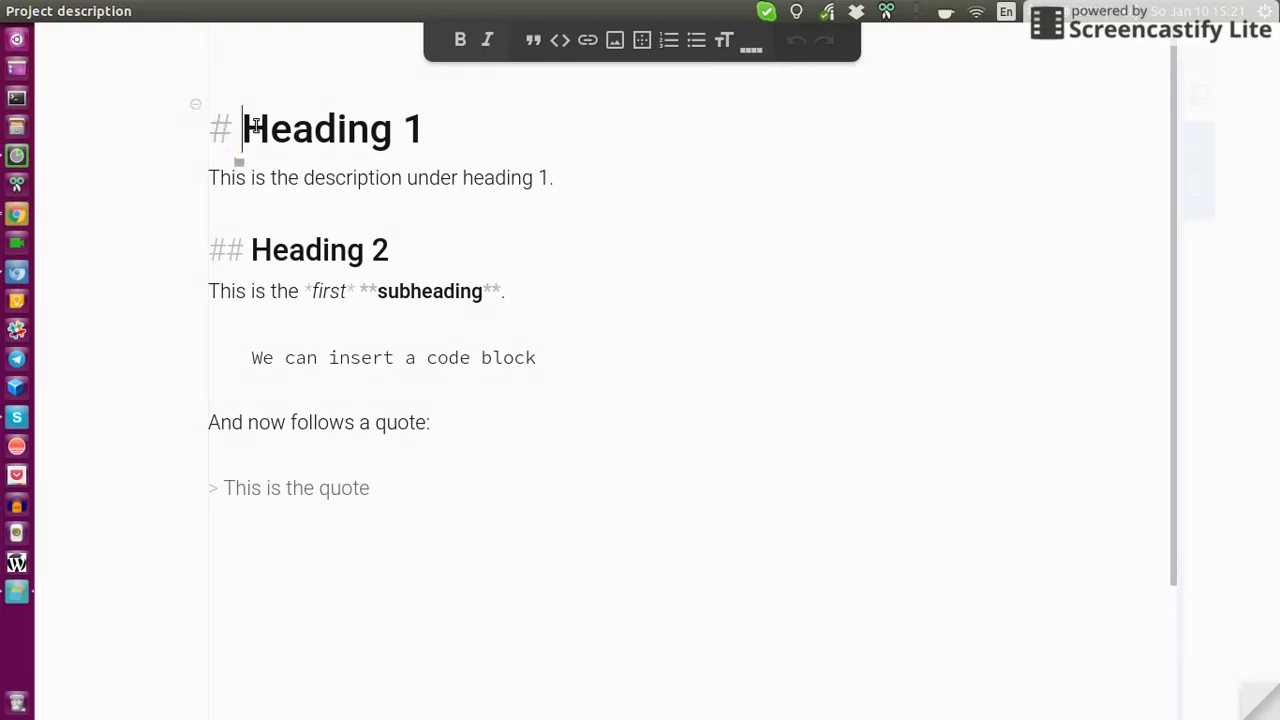
{"action": "left_click", "coordinate": [420, 140]}
{"action": "key", "text": "Down"}
{"action": "key", "text": "Down"}
{"action": "left_click", "coordinate": [384, 360]}
{"action": "left_click", "coordinate": [615, 172]}
- Open the export options for the Project description file and choose Document as the export type
{"action": "left_click", "coordinate": [1195, 166]}
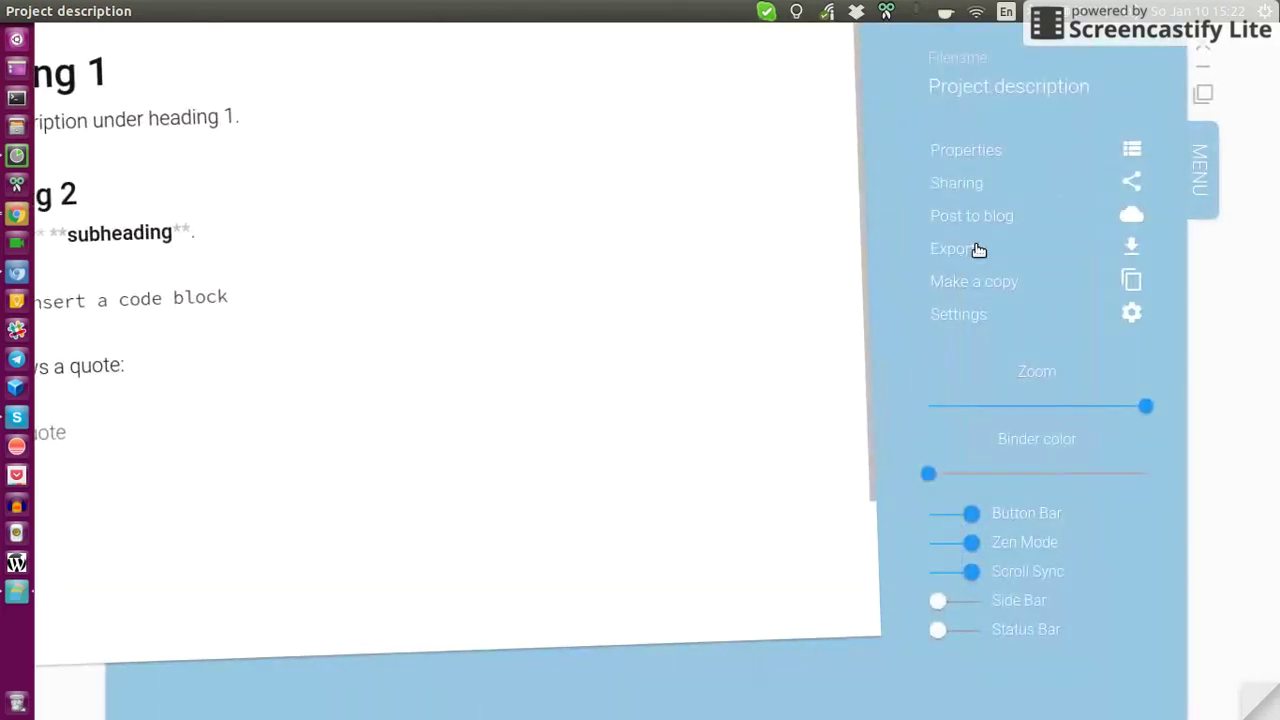
{"action": "left_click", "coordinate": [976, 251]}
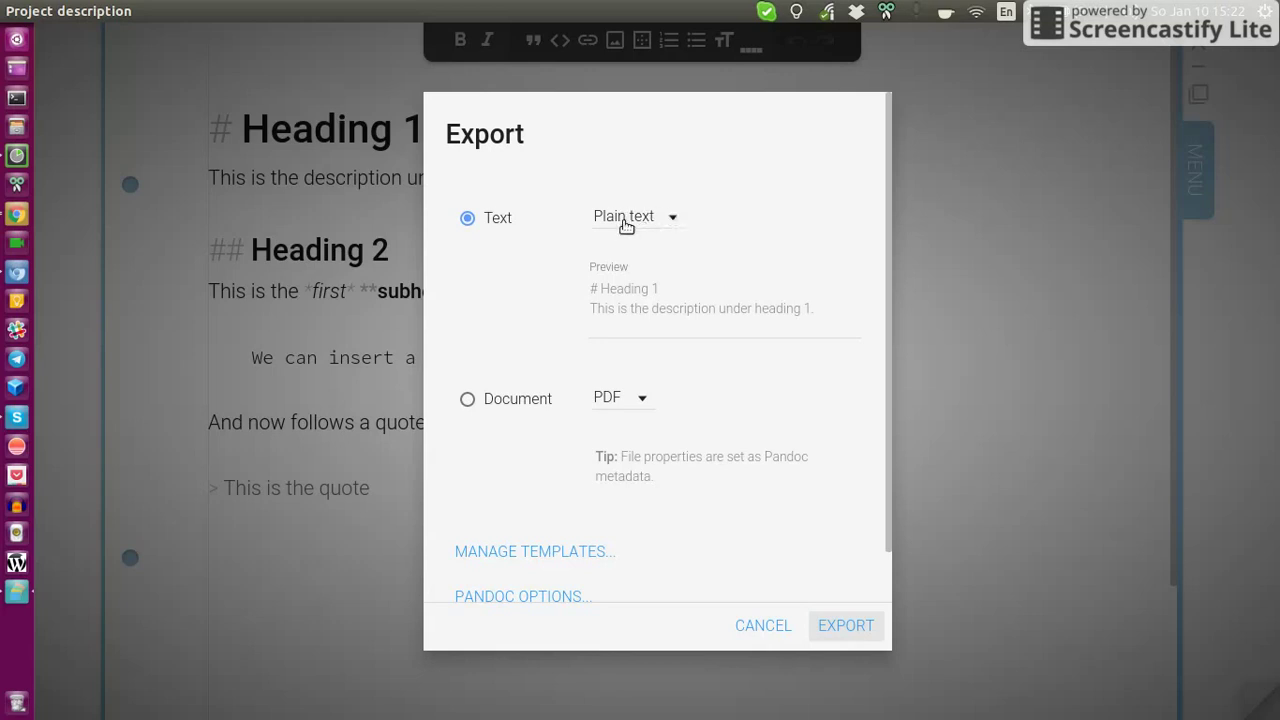
{"action": "left_click", "coordinate": [467, 399]}
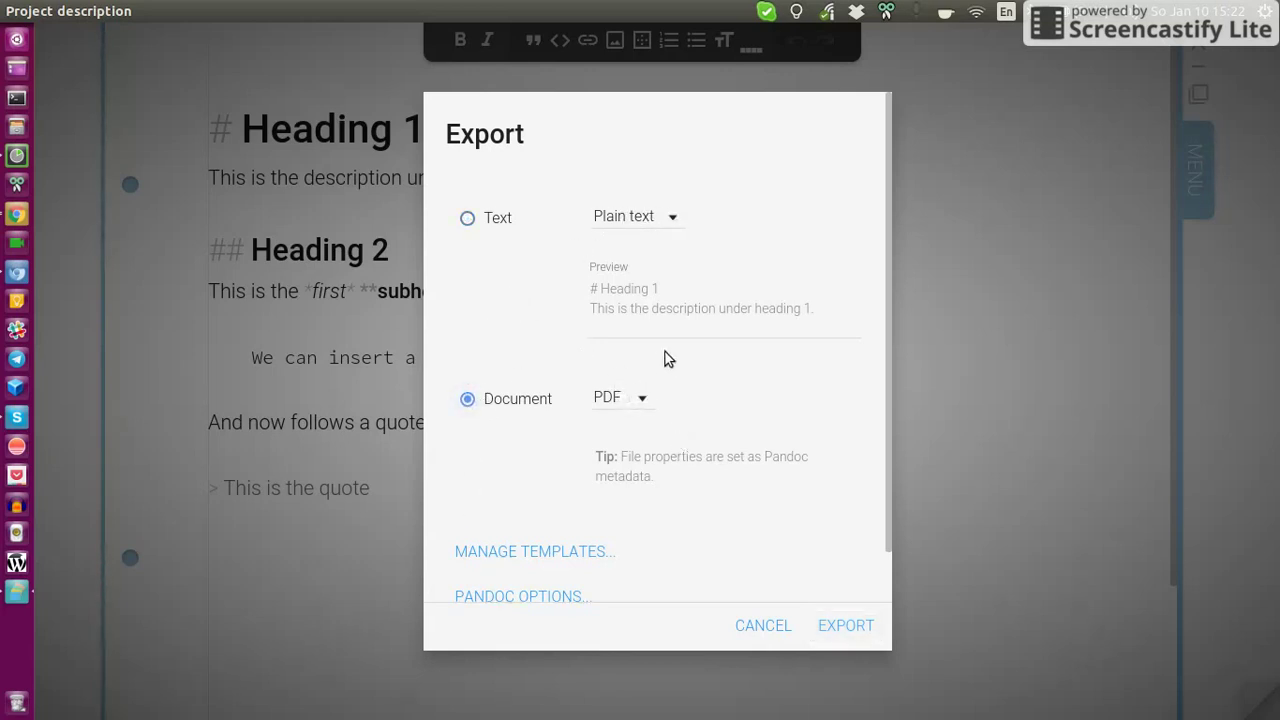
{"action": "scroll", "coordinate": [736, 420], "scroll_direction": "down", "scroll_amount": 1}
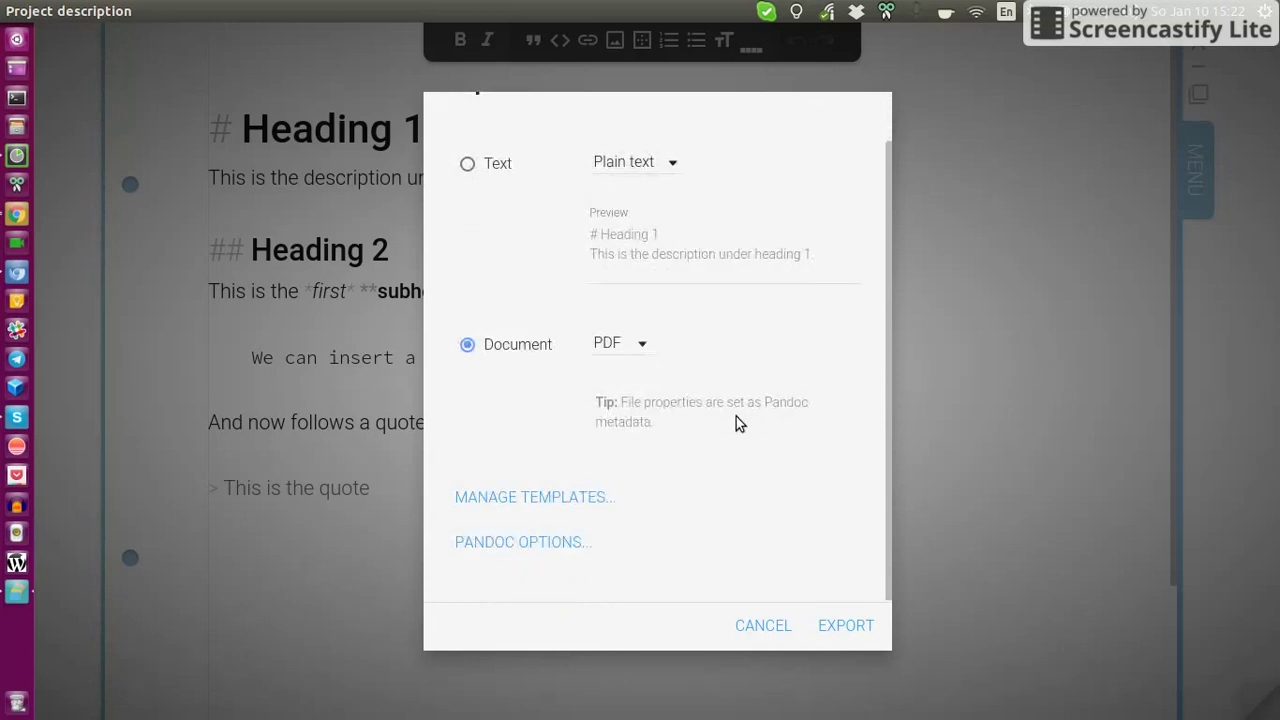
{"action": "scroll", "coordinate": [736, 416], "scroll_direction": "up", "scroll_amount": 1}
{"action": "scroll", "coordinate": [736, 416], "scroll_direction": "down", "scroll_amount": 1}
- Review the available document export formats, from EPUB to Word, and choose PDF
{"action": "left_click", "coordinate": [627, 343]}
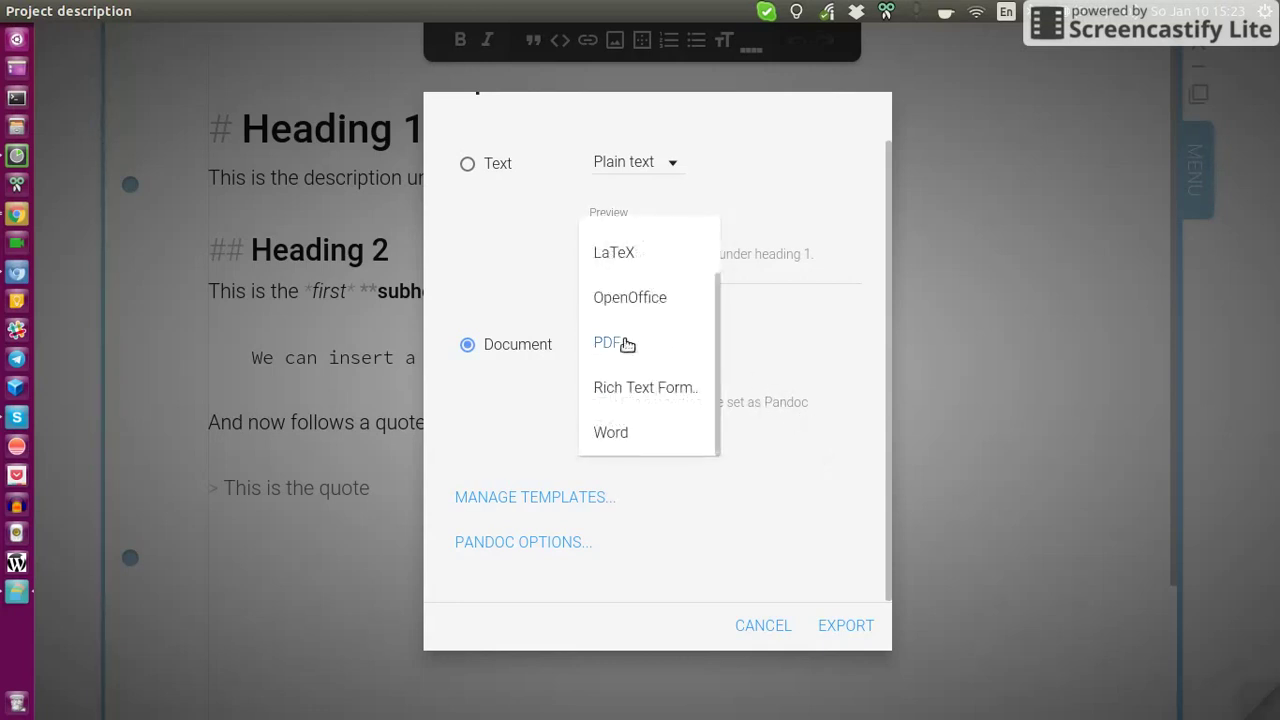
{"action": "scroll", "coordinate": [623, 280], "scroll_direction": "up", "scroll_amount": 2}
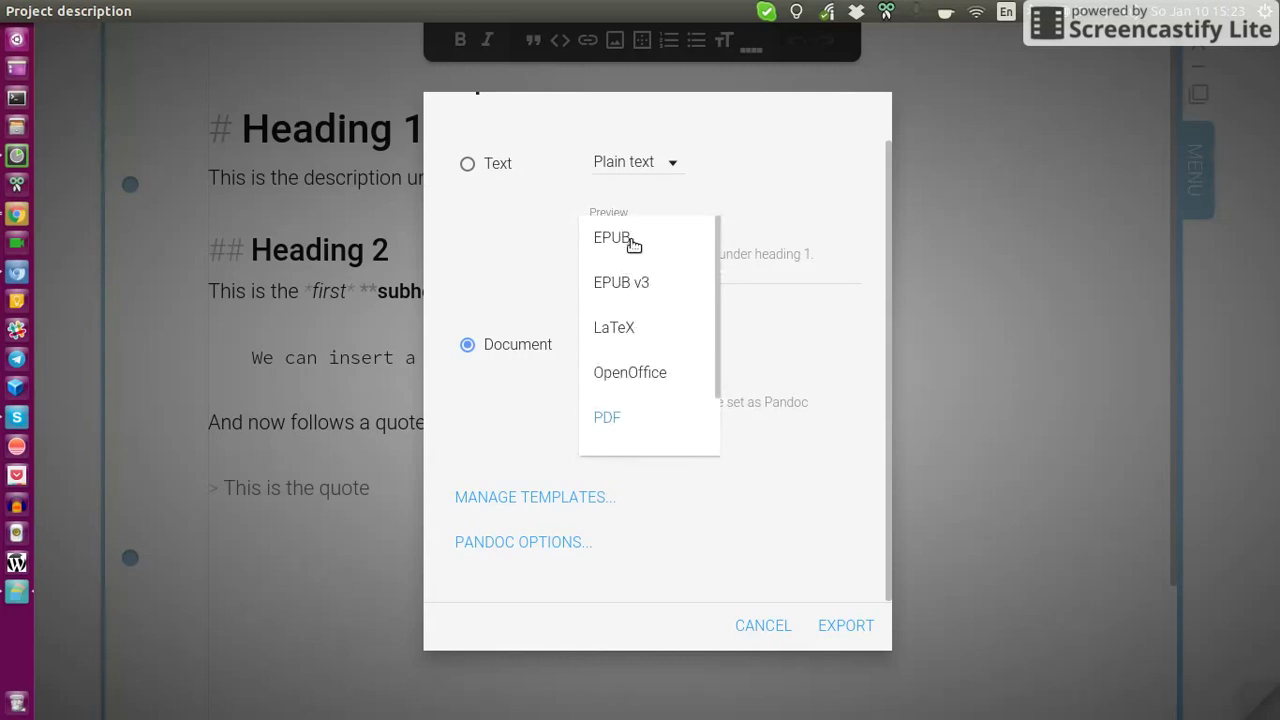
{"action": "scroll", "coordinate": [650, 333], "scroll_direction": "down", "scroll_amount": 1}
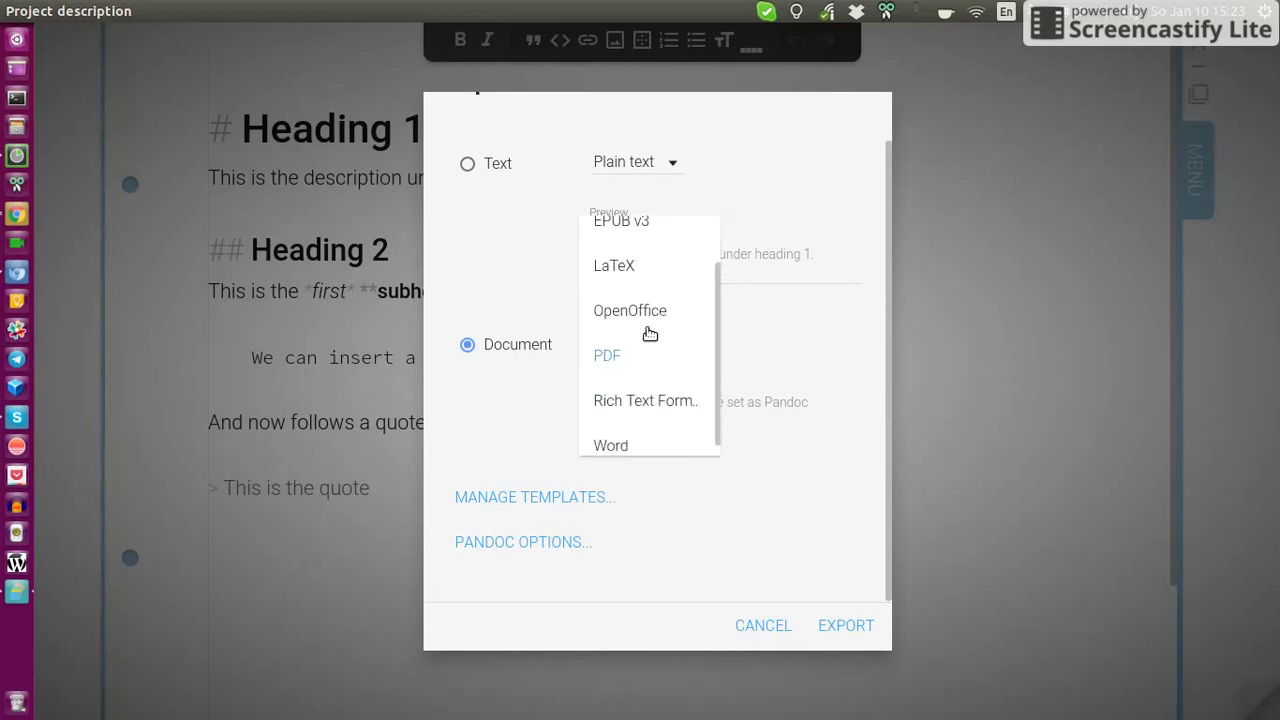
{"action": "scroll", "coordinate": [651, 334], "scroll_direction": "up", "scroll_amount": 1}
{"action": "scroll", "coordinate": [655, 390], "scroll_direction": "down", "scroll_amount": 1}
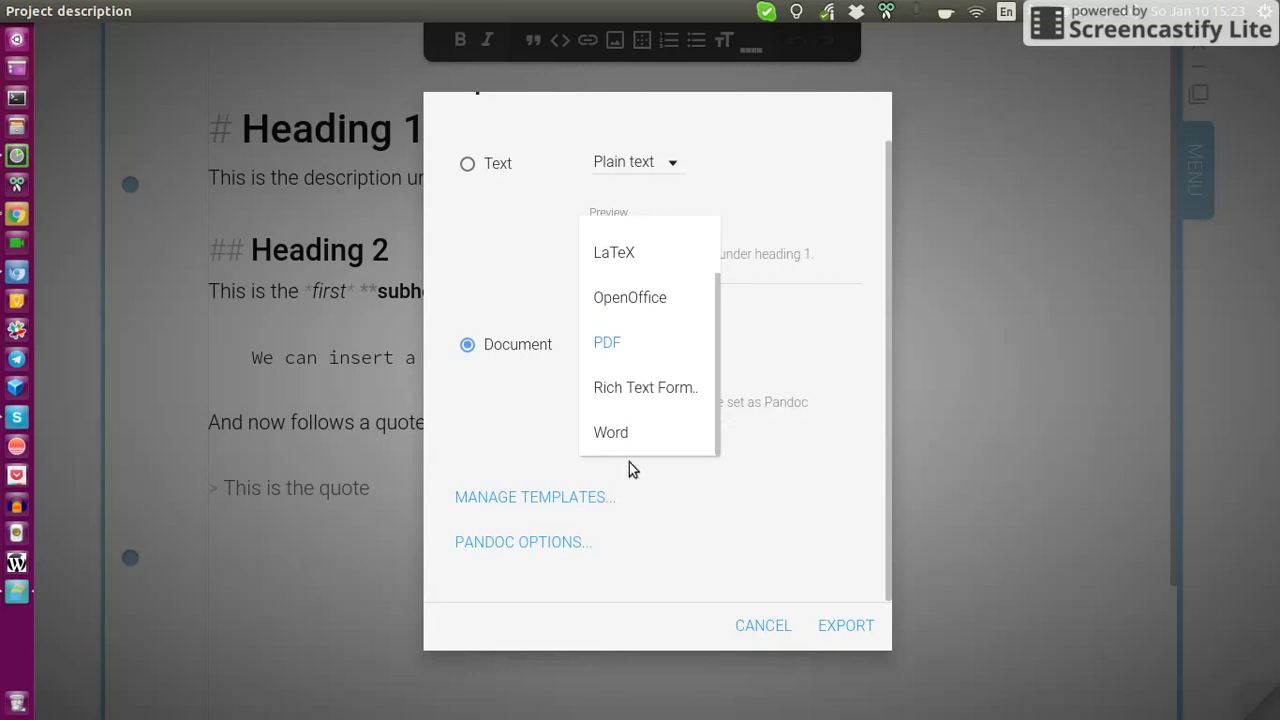
{"action": "left_click", "coordinate": [611, 344]}
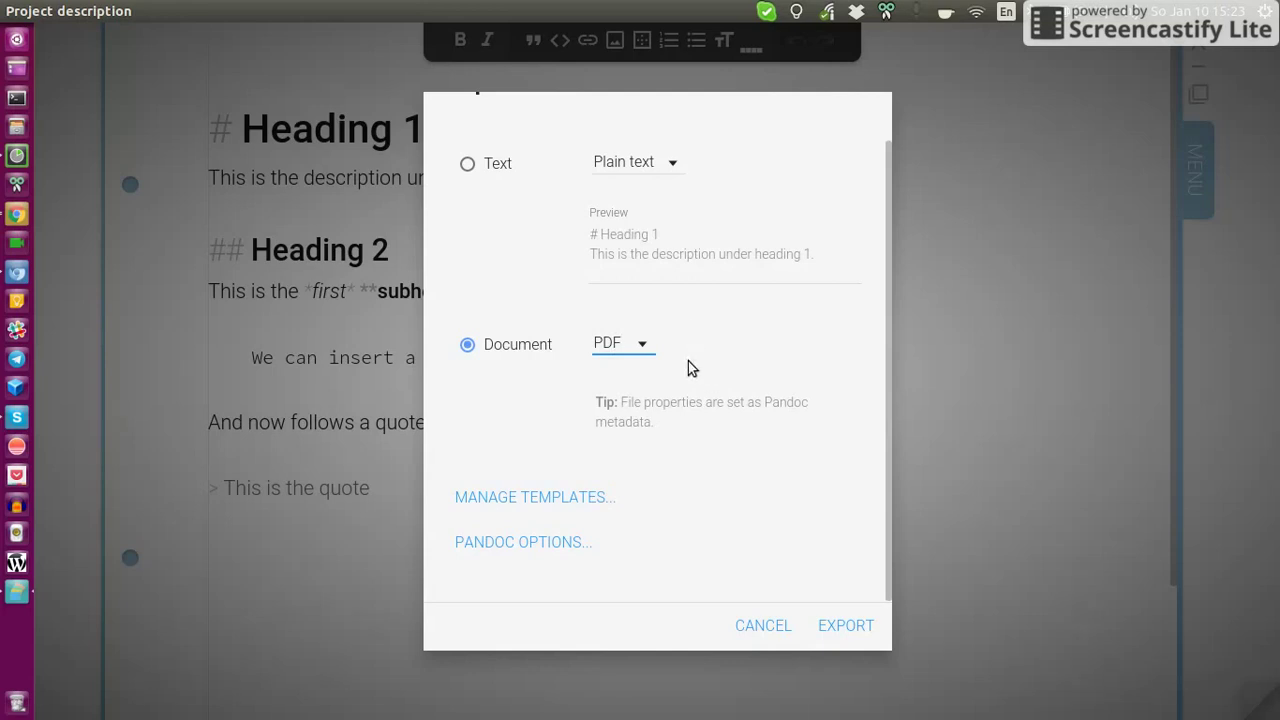
- Export the document and save it as Project description.pdf in the Downloads folder
{"action": "scroll", "coordinate": [688, 361], "scroll_direction": "up", "scroll_amount": 1}
{"action": "scroll", "coordinate": [678, 545], "scroll_direction": "down", "scroll_amount": 1}
{"action": "left_click", "coordinate": [846, 625]}
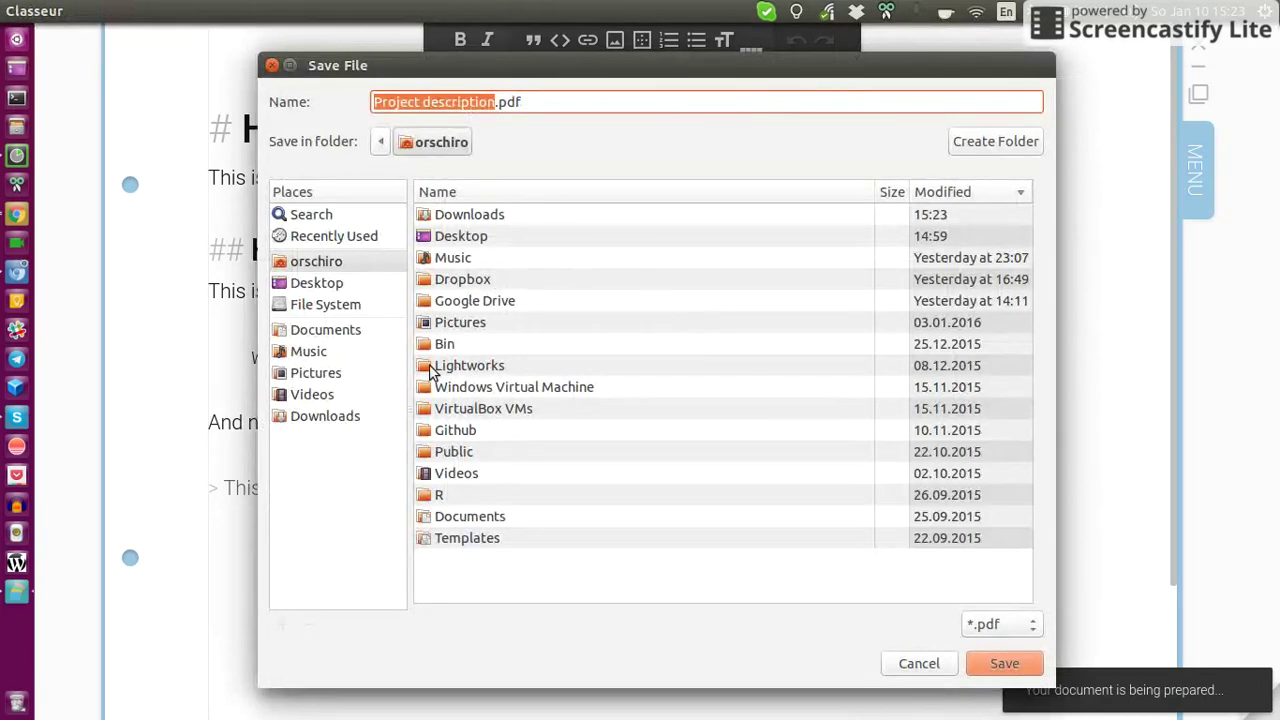
{"action": "left_click", "coordinate": [315, 415]}
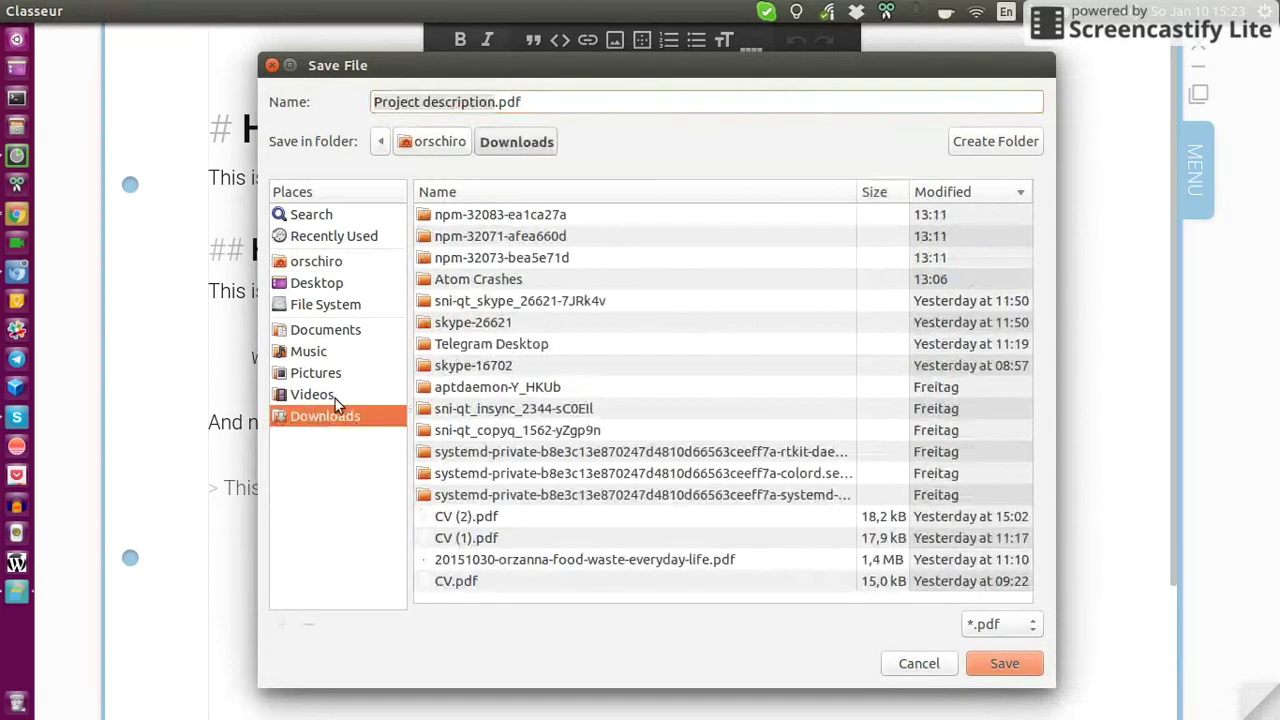
{"action": "left_click", "coordinate": [1000, 664]}
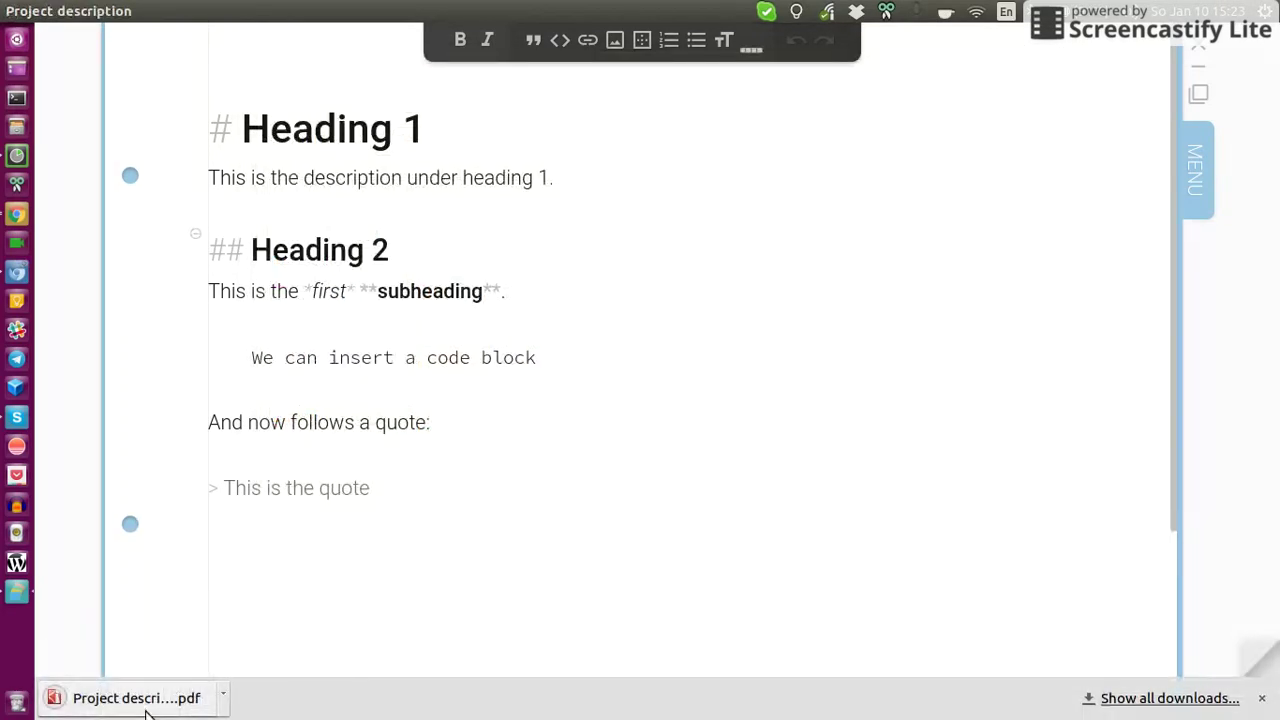
- Open the exported Project description.pdf in the browser and view its formatted page
{"action": "left_click", "coordinate": [130, 698]}
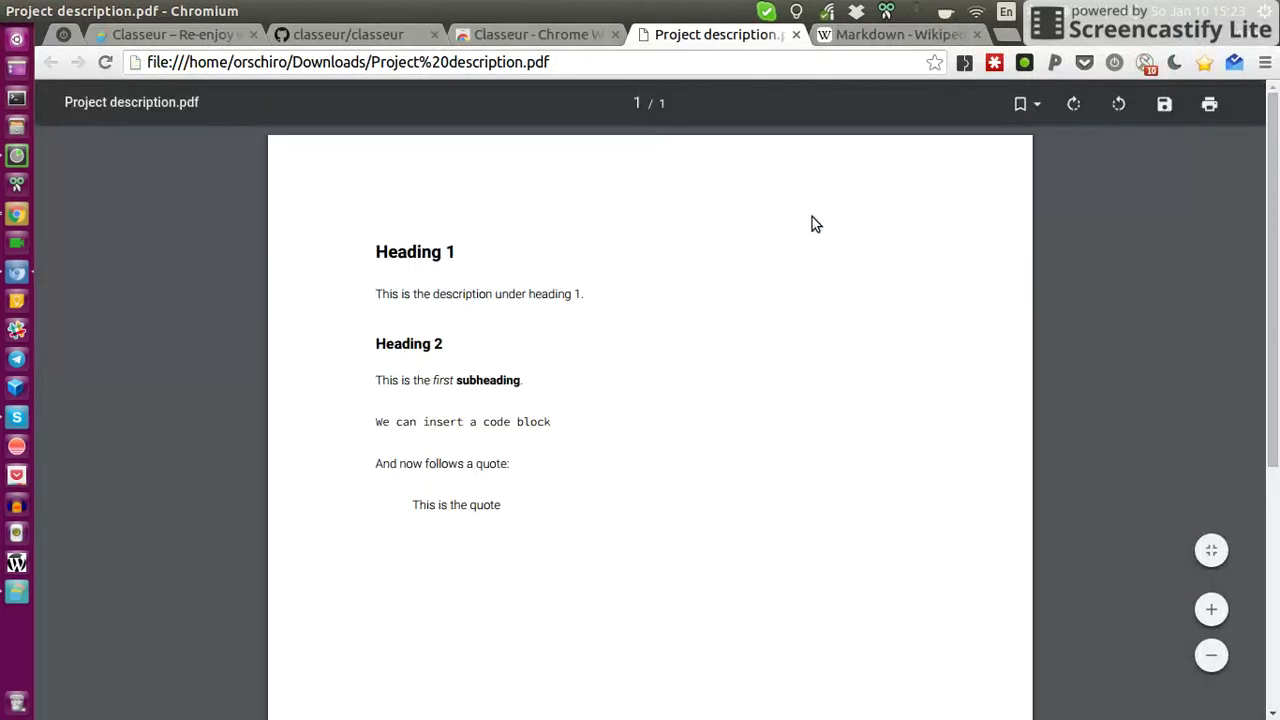
{"action": "scroll", "coordinate": [850, 279], "scroll_direction": "down", "scroll_amount": 2}
{"action": "scroll", "coordinate": [850, 279], "scroll_direction": "up", "scroll_amount": 2}
- Review the Standard, Premium and Enterprise pricing plans on the Classeur website and return to the start of the page
{"action": "left_click", "coordinate": [190, 37]}
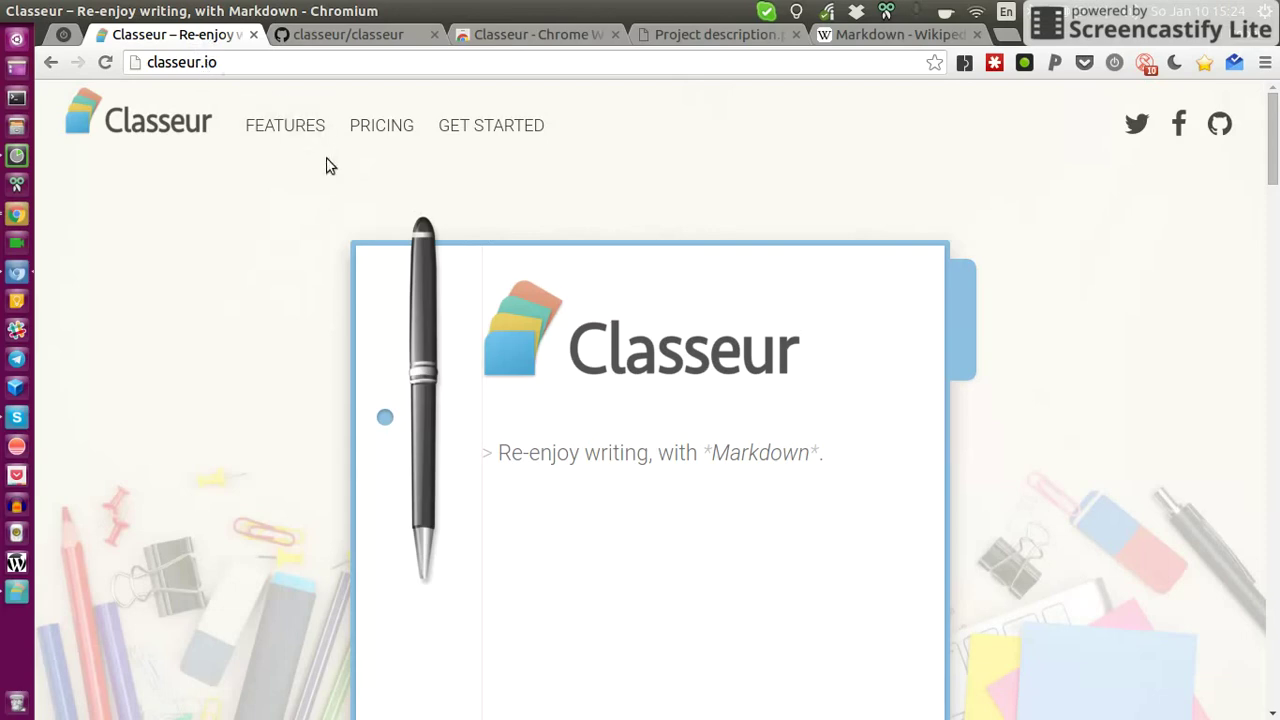
{"action": "left_click", "coordinate": [397, 123]}
{"action": "scroll", "coordinate": [251, 544], "scroll_direction": "down", "scroll_amount": 2}
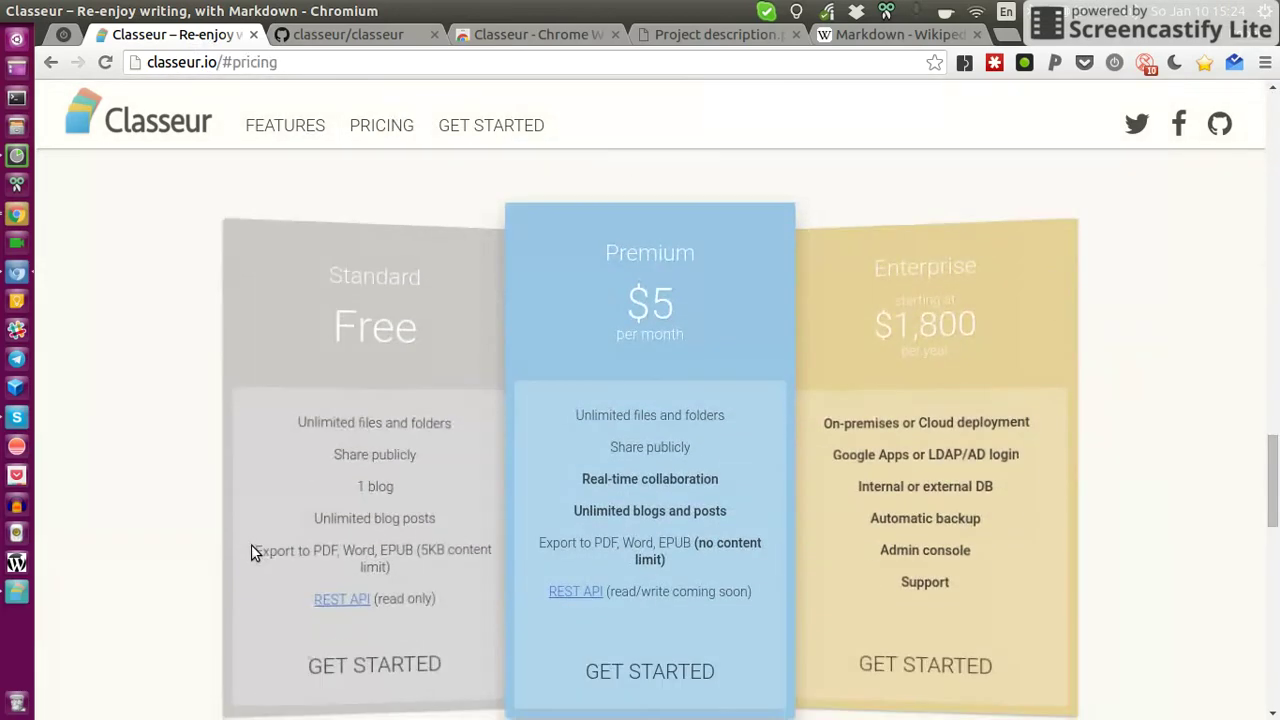
{"action": "scroll", "coordinate": [342, 508], "scroll_direction": "down", "scroll_amount": 1}
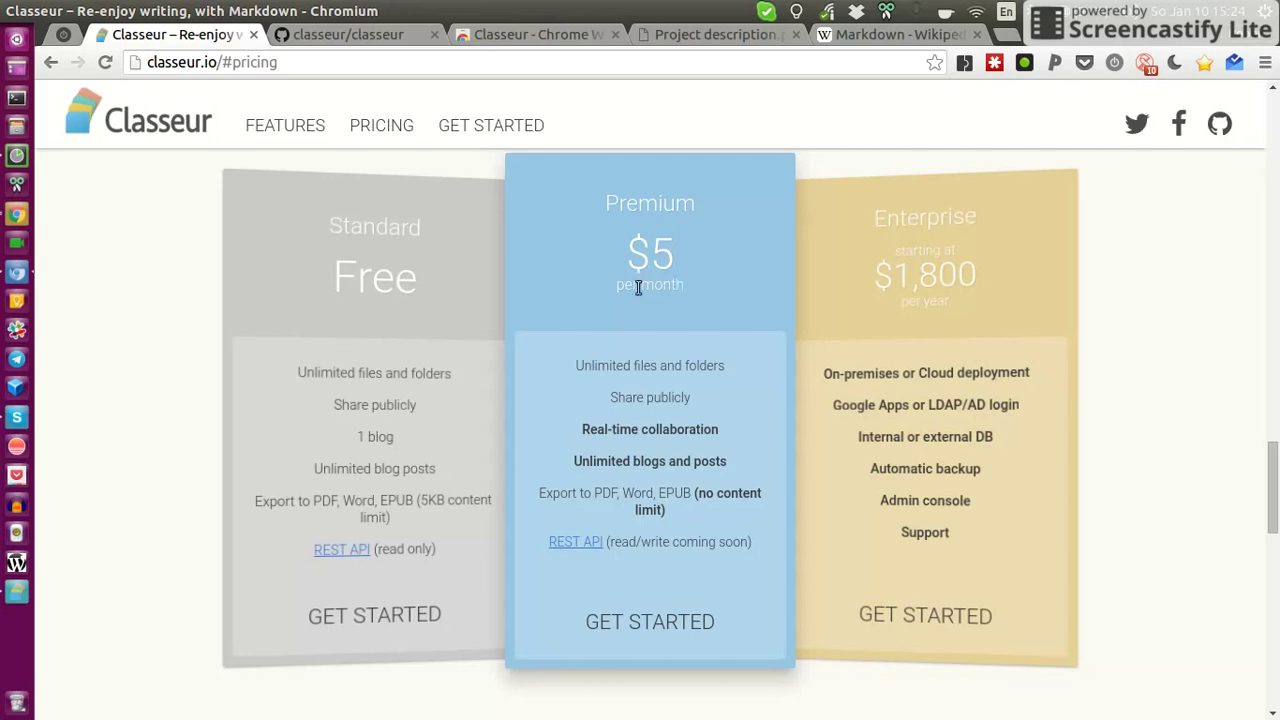
{"action": "scroll", "coordinate": [545, 272], "scroll_direction": "up", "scroll_amount": 8}
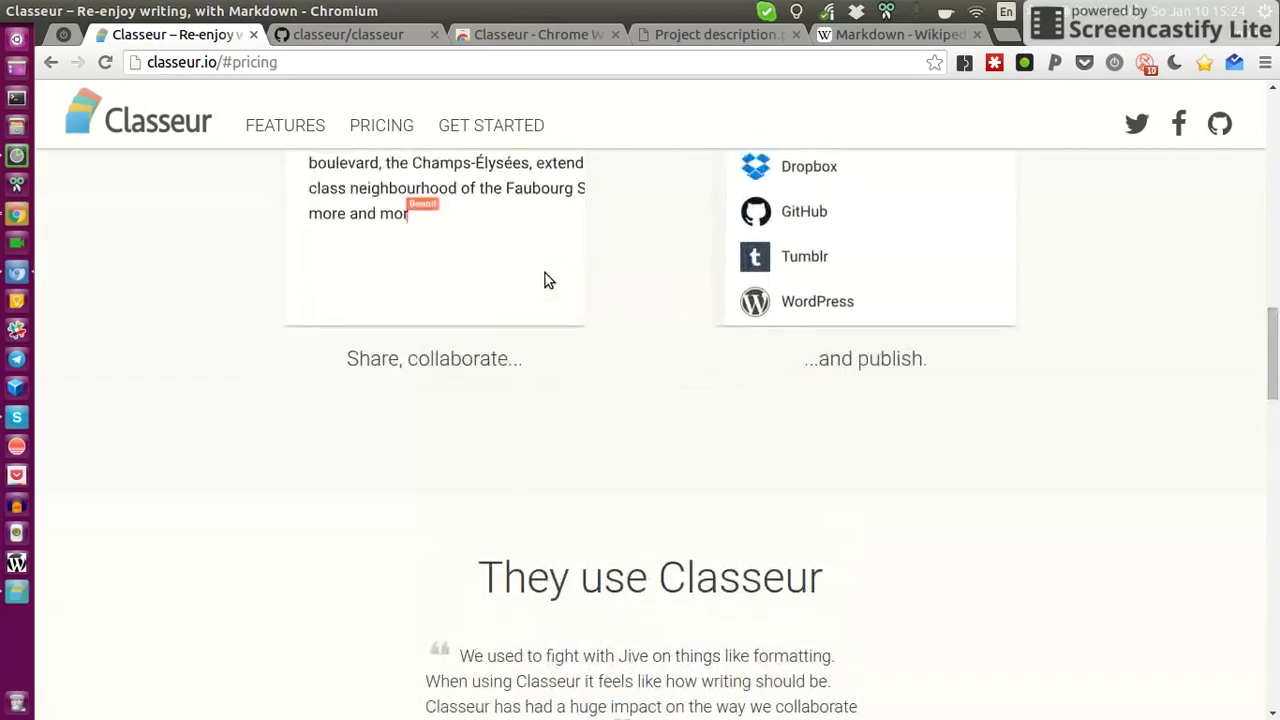
{"action": "scroll", "coordinate": [545, 273], "scroll_direction": "up", "scroll_amount": 10}
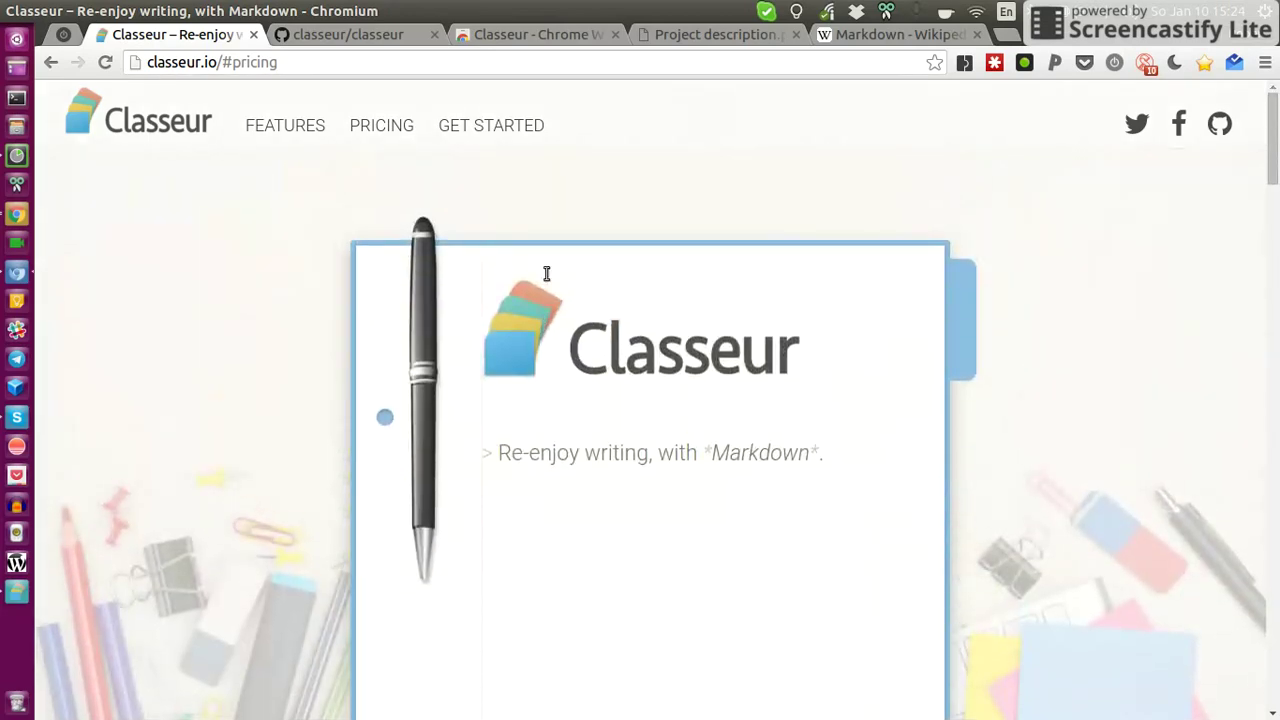